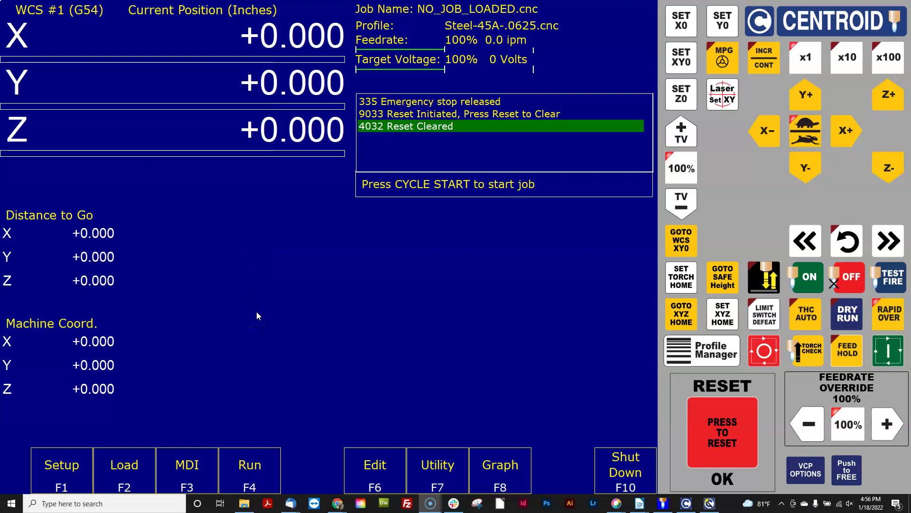
# - Bring the Plasma CNC Control Configuration Wizard forward on its Axis Configuration page
pyautogui.click(709, 502)
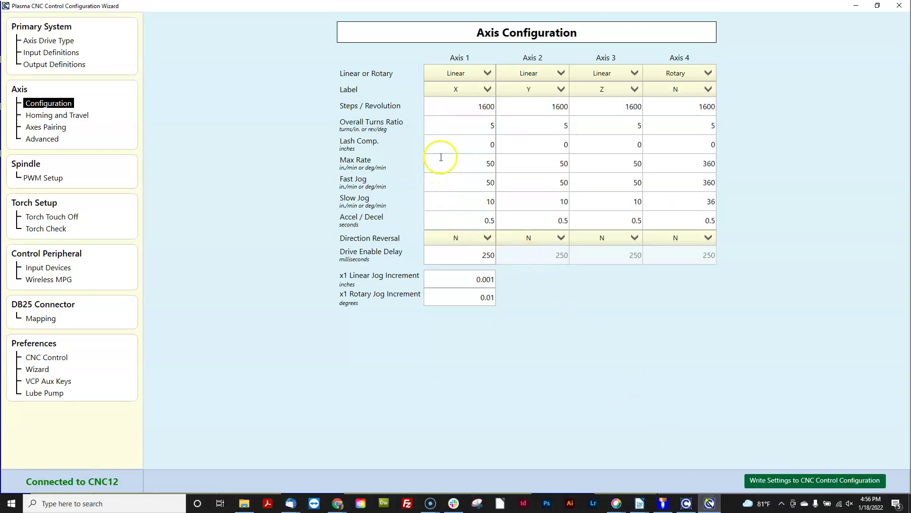
# - Inspect the Overall Turns Ratio of 5 on Axes 1 and 3 and their tooltips, then minimize the wizard
pyautogui.doubleClick(489, 126)
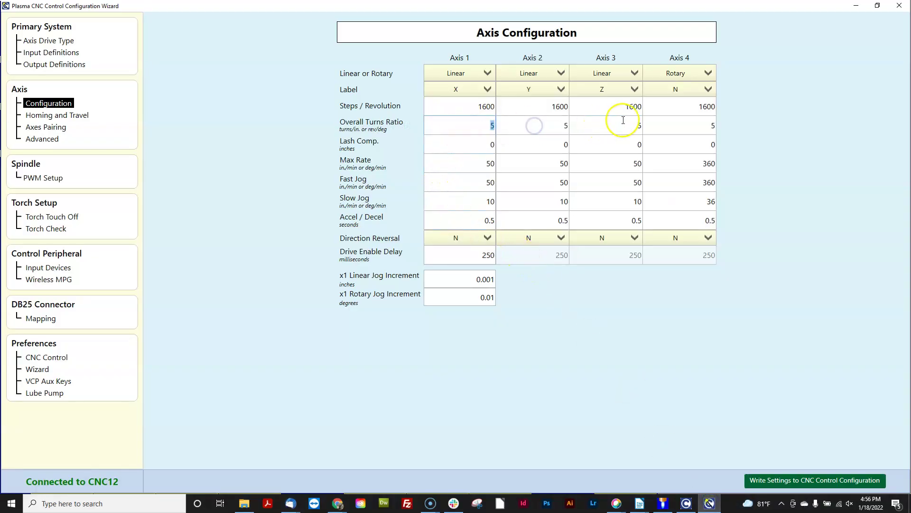
pyautogui.doubleClick(641, 126)
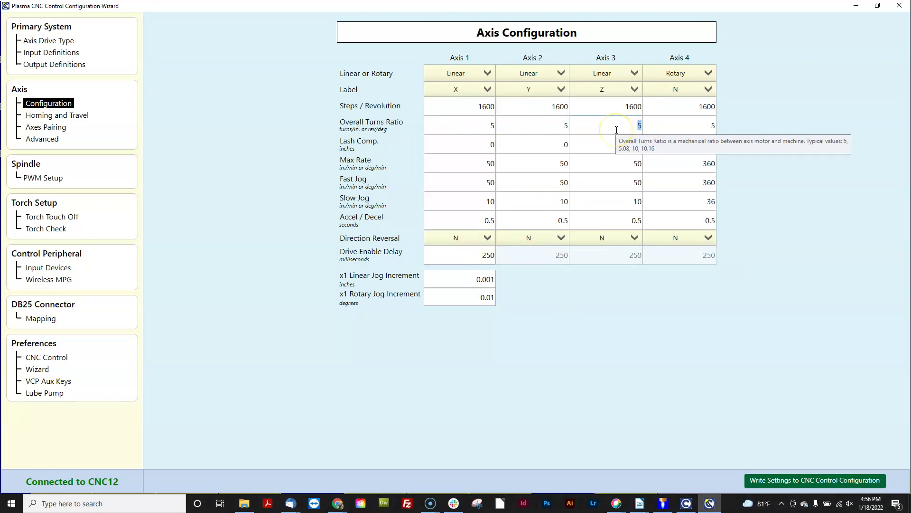
pyautogui.click(342, 132)
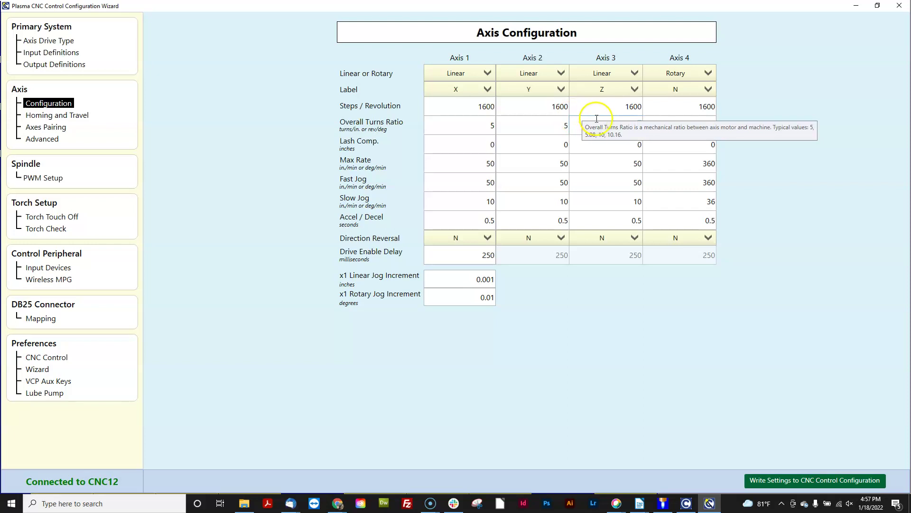
pyautogui.click(730, 132)
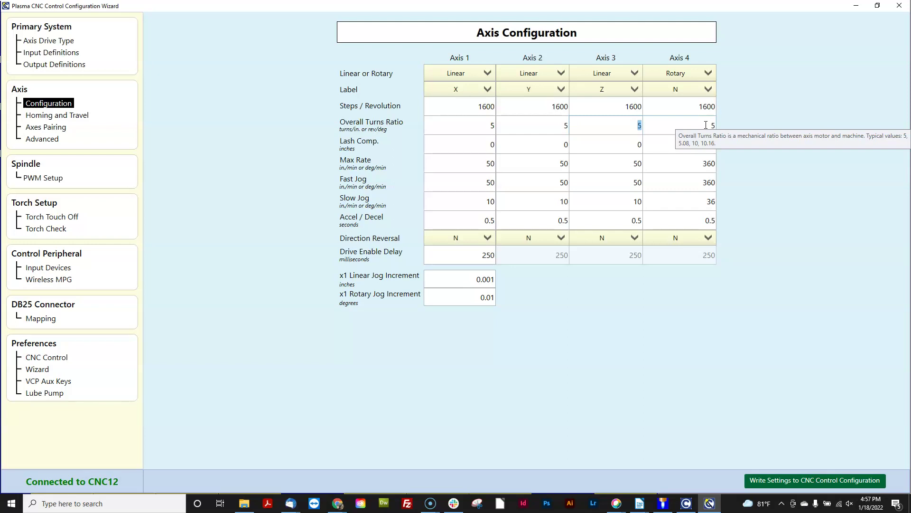
pyautogui.click(635, 132)
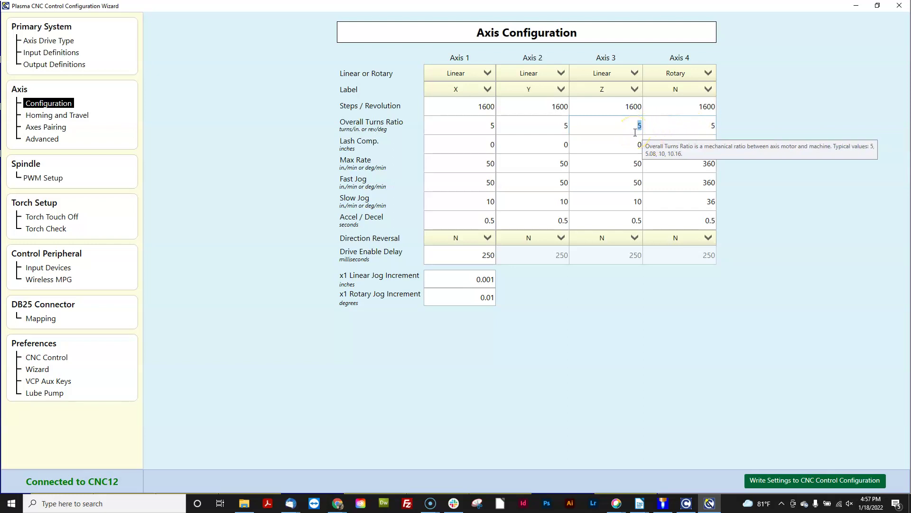
pyautogui.click(339, 137)
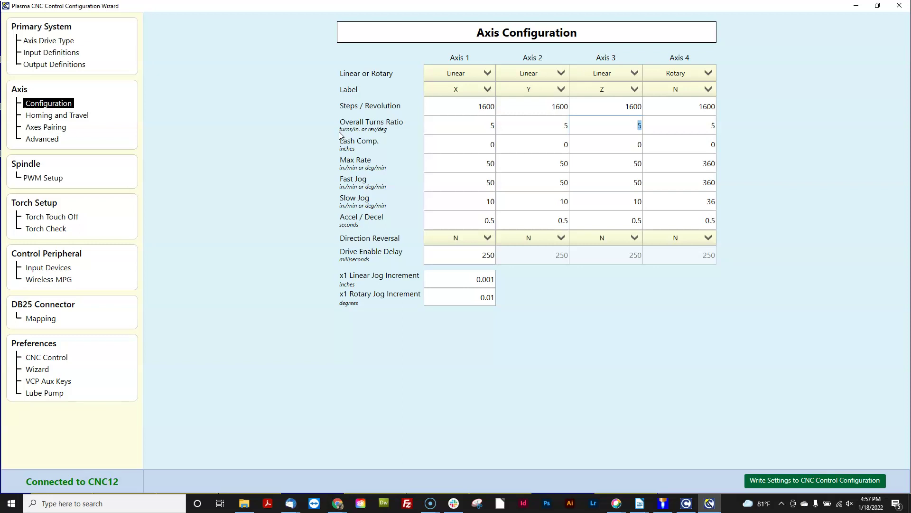
pyautogui.click(768, 88)
pyautogui.click(856, 5)
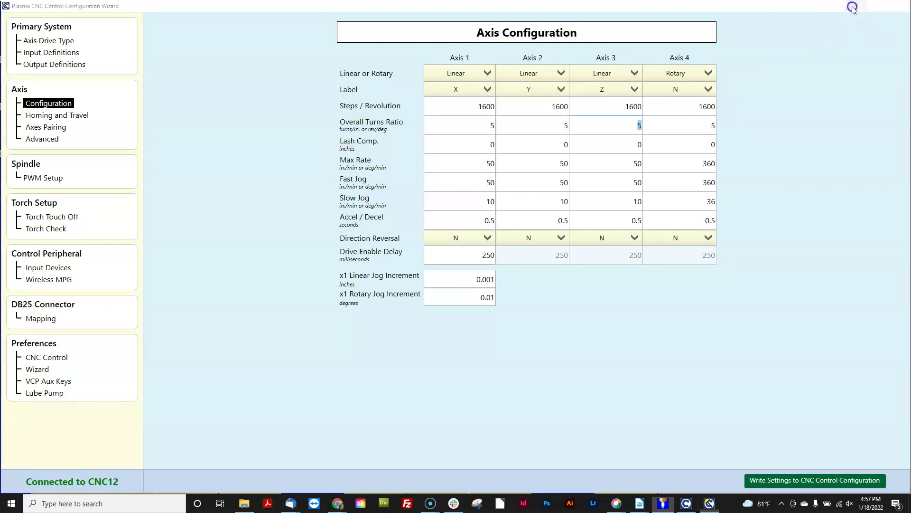
# - Enter the password-protected Setup configuration area
pyautogui.click(65, 470)
pyautogui.click(182, 467)
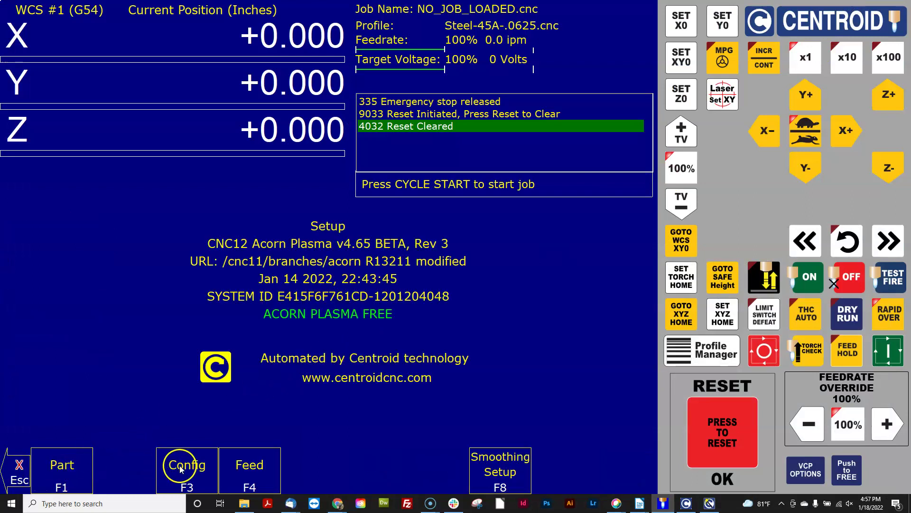
pyautogui.write('137')
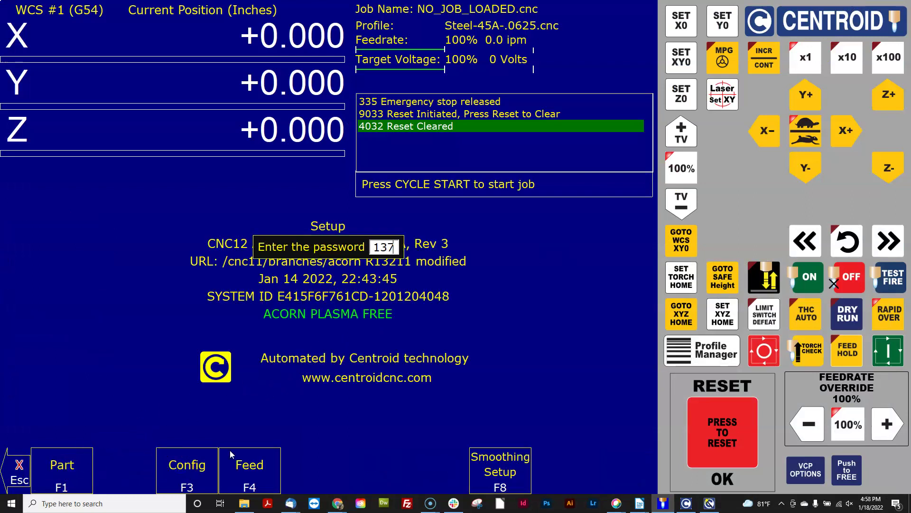
pyautogui.press('Return')
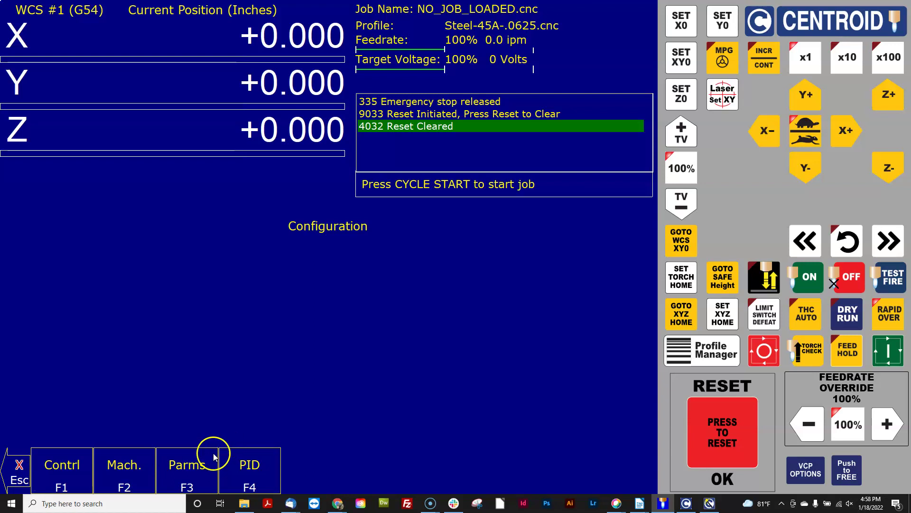
# - Set DRO display units and machine units to Millimeters and save the control configuration
pyautogui.click(68, 472)
pyautogui.click(366, 355)
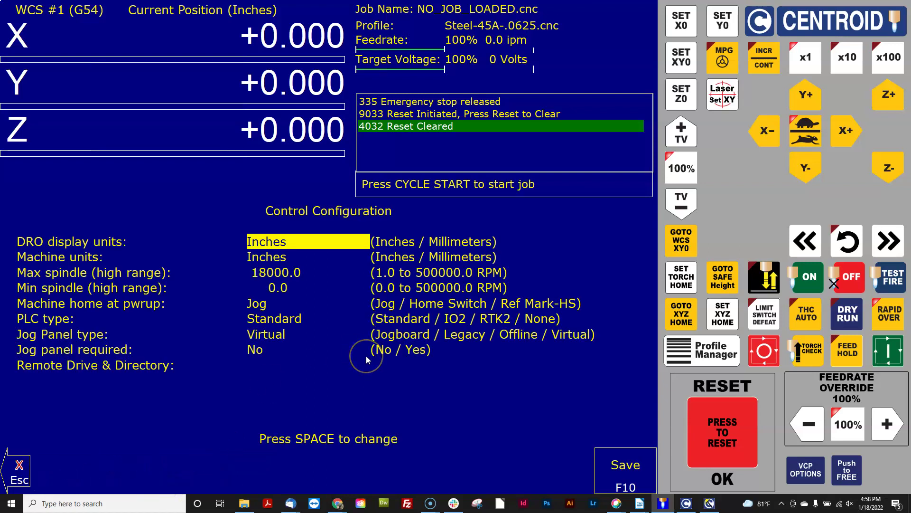
pyautogui.press('space')
pyautogui.press('Down')
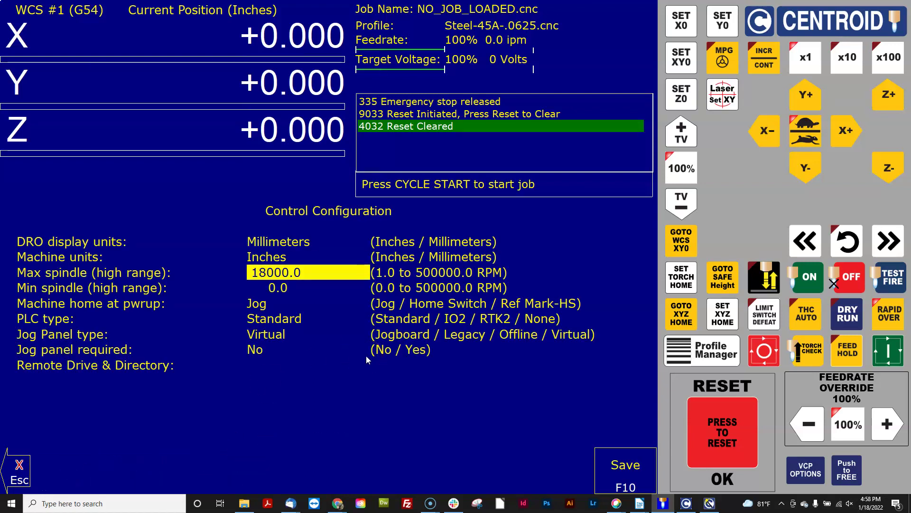
pyautogui.press('Up')
pyautogui.press('space')
pyautogui.press('Down')
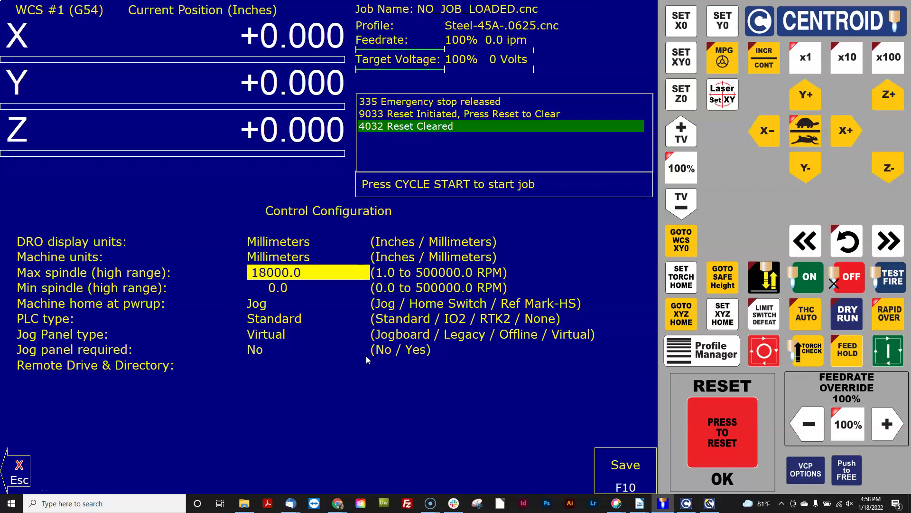
pyautogui.press('Up')
pyautogui.press('Up')
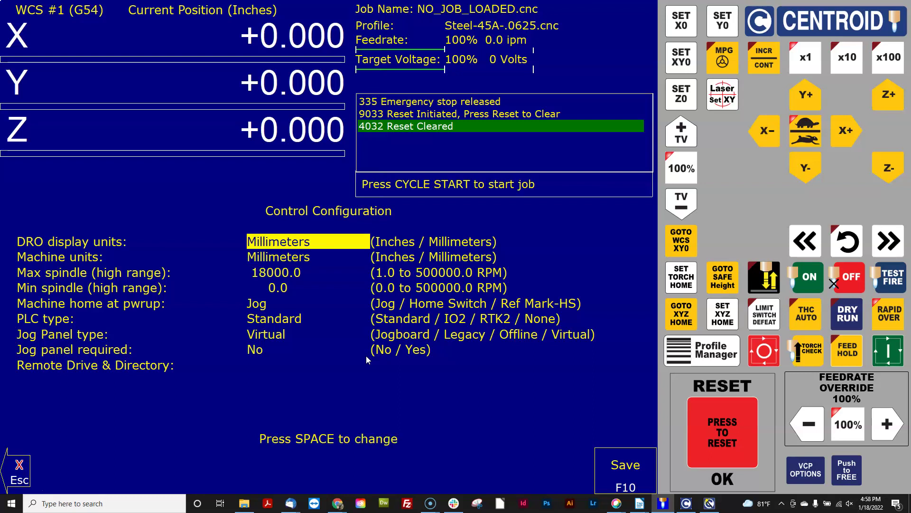
pyautogui.press('Down')
pyautogui.press('Down')
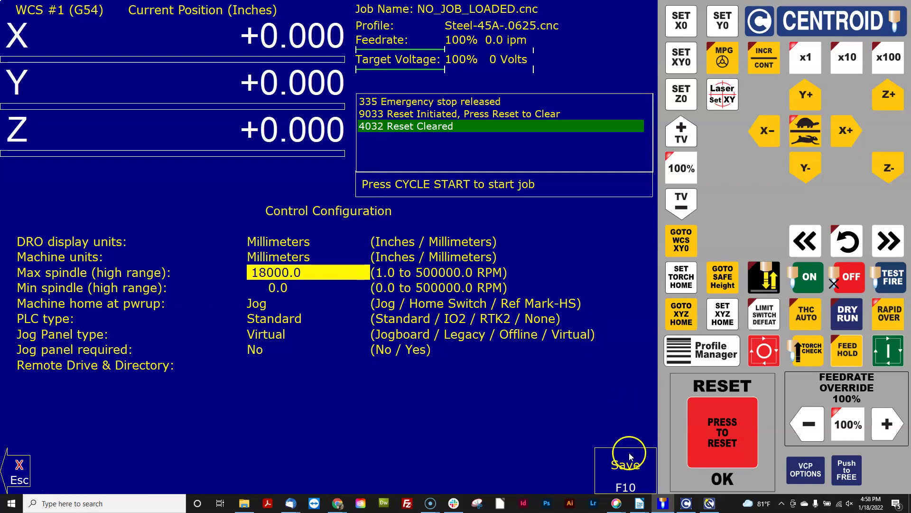
pyautogui.click(629, 455)
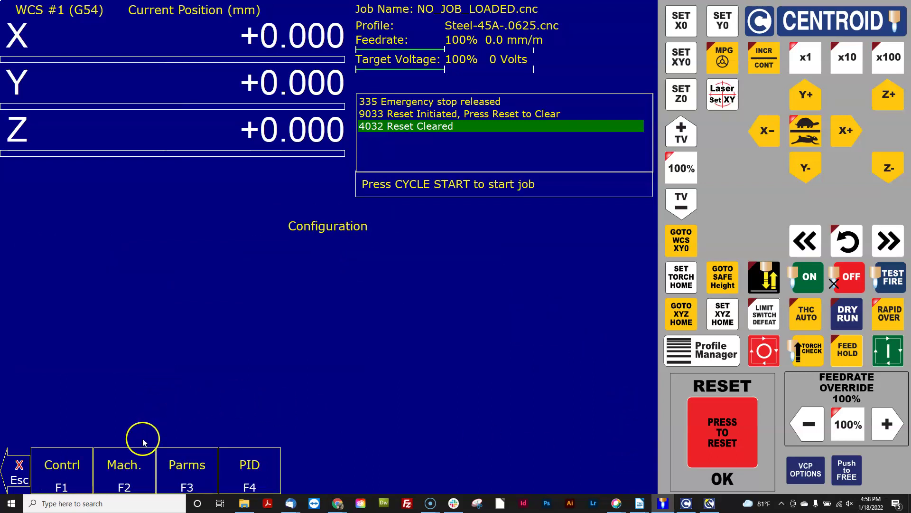
# - Enter 5 mm/rev as the motor pitch for all eight axes and save the Motor Parameters
pyautogui.click(121, 473)
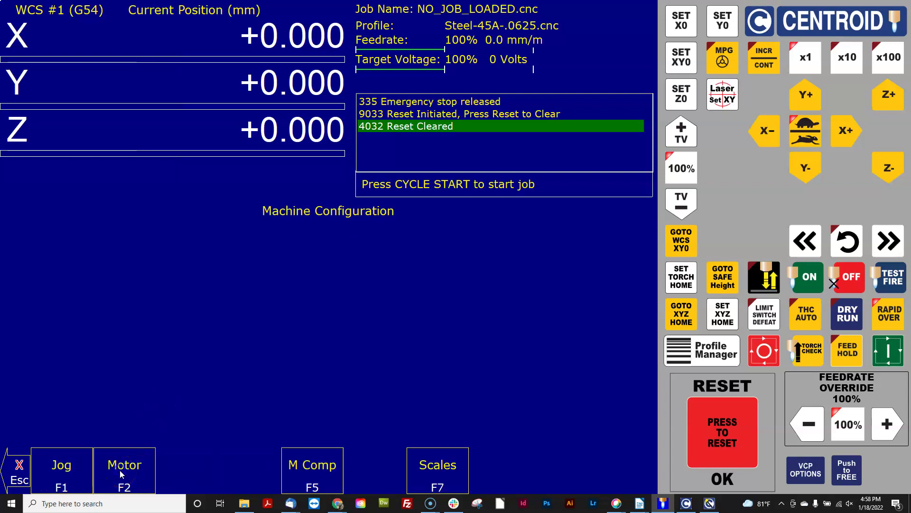
pyautogui.click(121, 473)
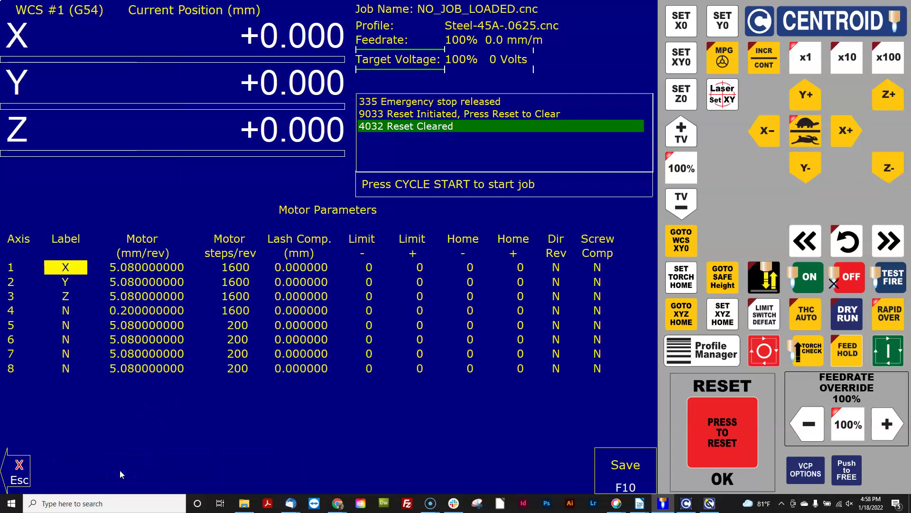
pyautogui.press('Right')
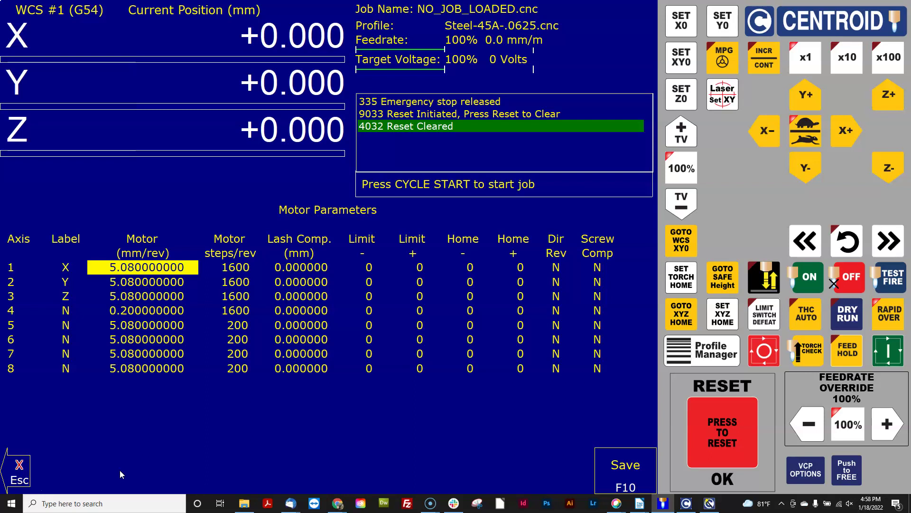
pyautogui.write('5')
pyautogui.press('Return')
pyautogui.write('5')
pyautogui.press('Return')
pyautogui.write('5')
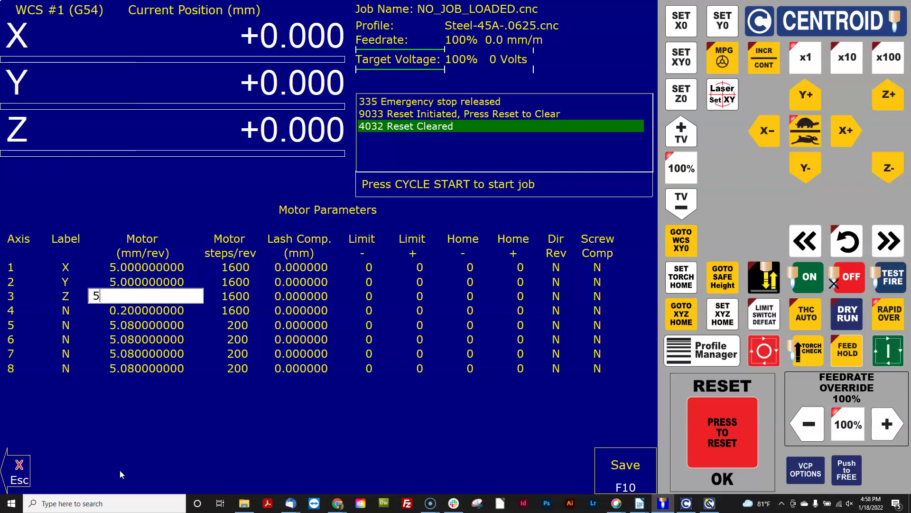
pyautogui.press('Return')
pyautogui.write('5')
pyautogui.press('Return')
pyautogui.write('5')
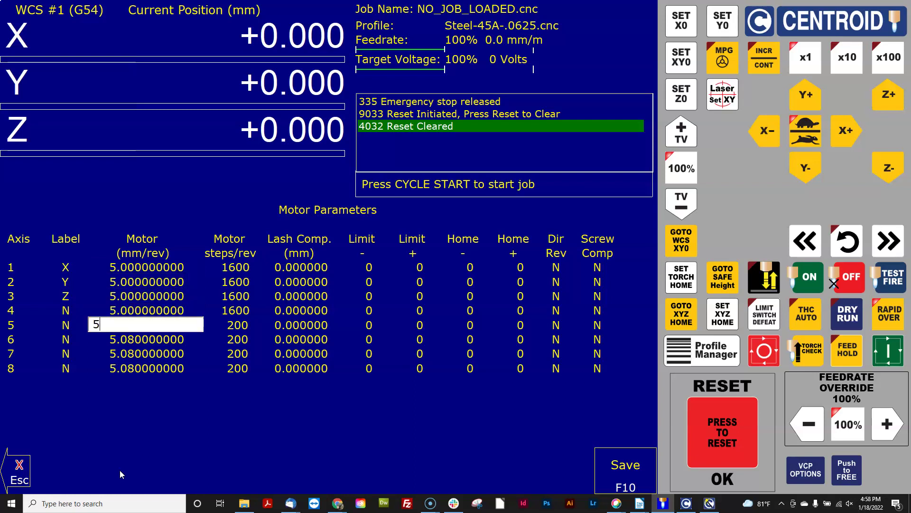
pyautogui.press('Return')
pyautogui.write('5')
pyautogui.press('Return')
pyautogui.write('5')
pyautogui.press('Return')
pyautogui.write('5')
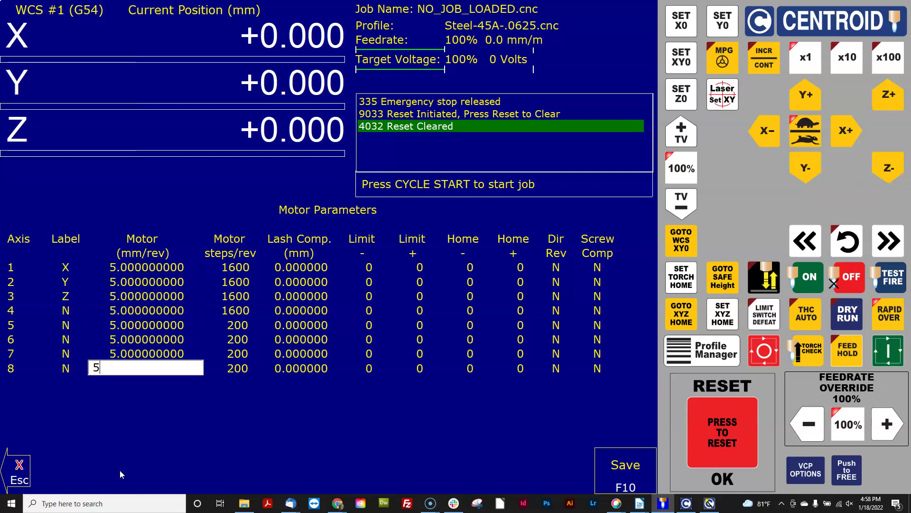
pyautogui.press('Return')
pyautogui.press('Up')
pyautogui.press('Up')
pyautogui.press('Up')
pyautogui.press('Up')
pyautogui.press('Up')
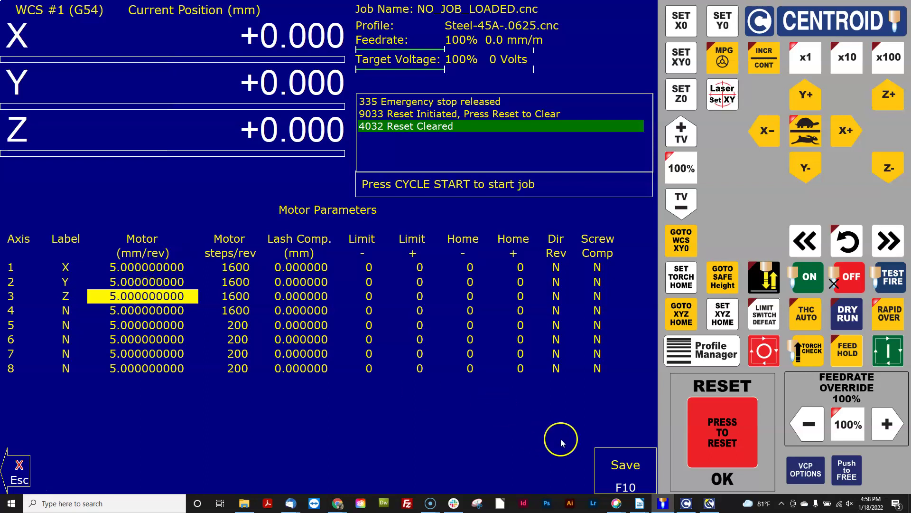
pyautogui.click(626, 460)
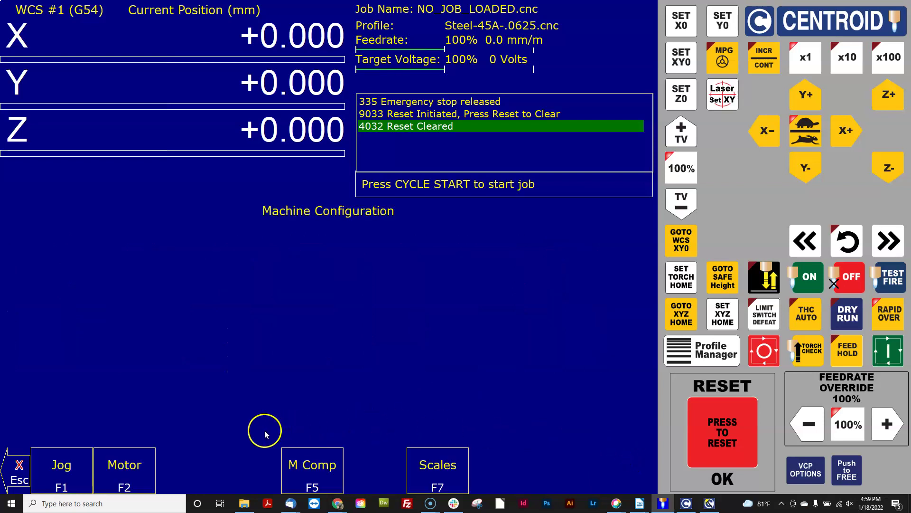
# - Switch DRO display and machine units to Inches and save the control configuration
pyautogui.click(81, 453)
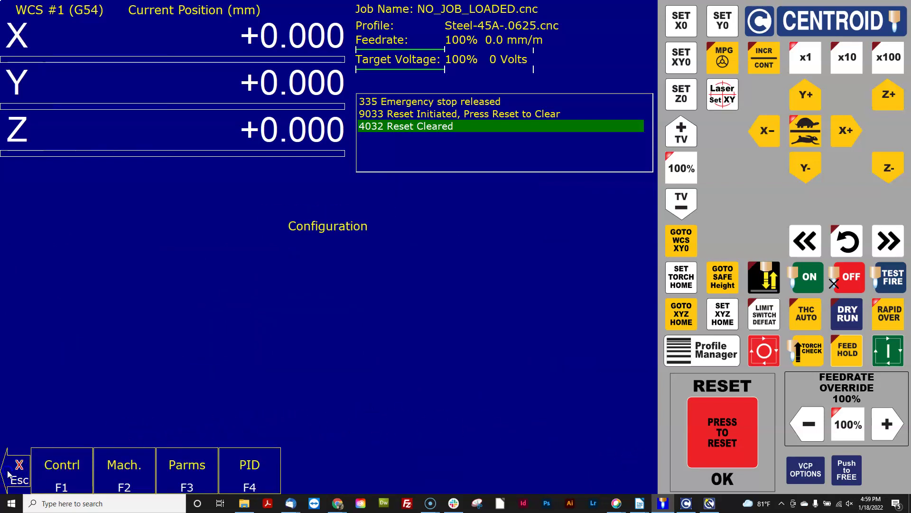
pyautogui.click(78, 471)
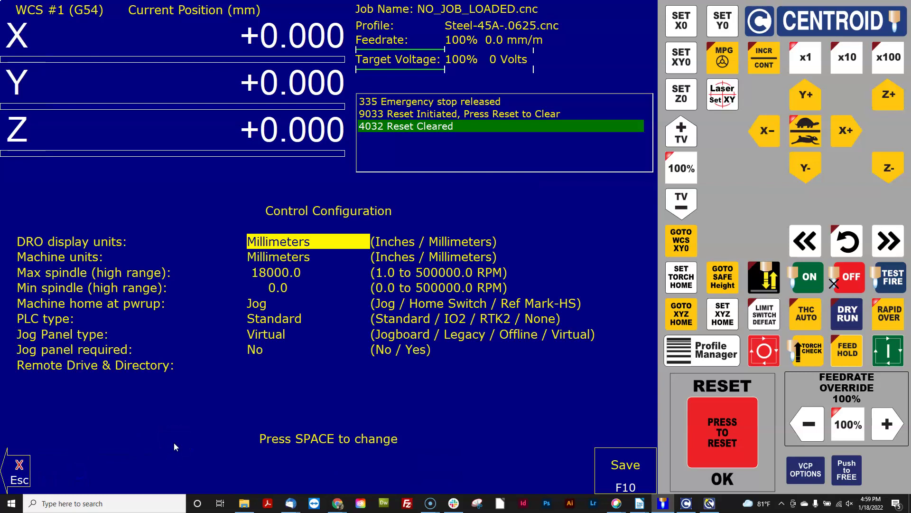
pyautogui.press('space')
pyautogui.press('Down')
pyautogui.press('space')
pyautogui.press('Down')
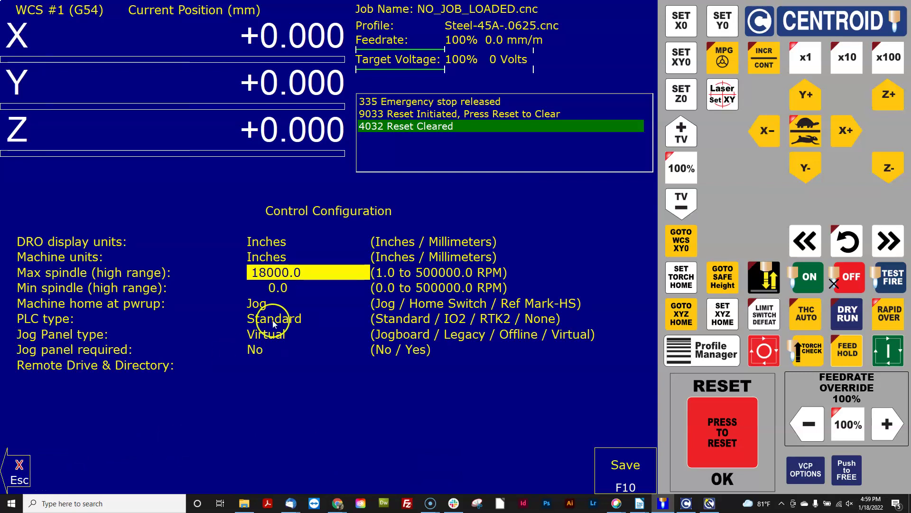
pyautogui.click(619, 468)
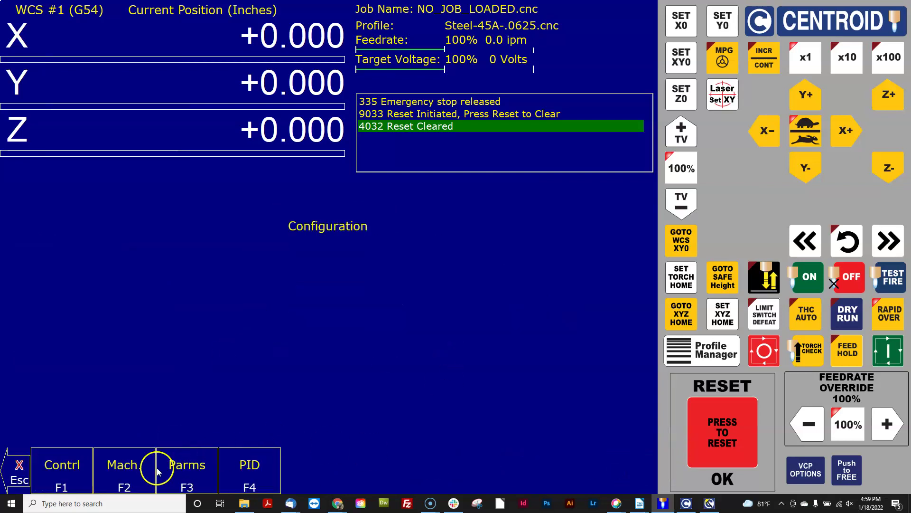
# - View Motor Parameters reading 5.08 revs/in for axes 1–3 and 0.2 for axis 4
pyautogui.click(126, 467)
pyautogui.click(125, 467)
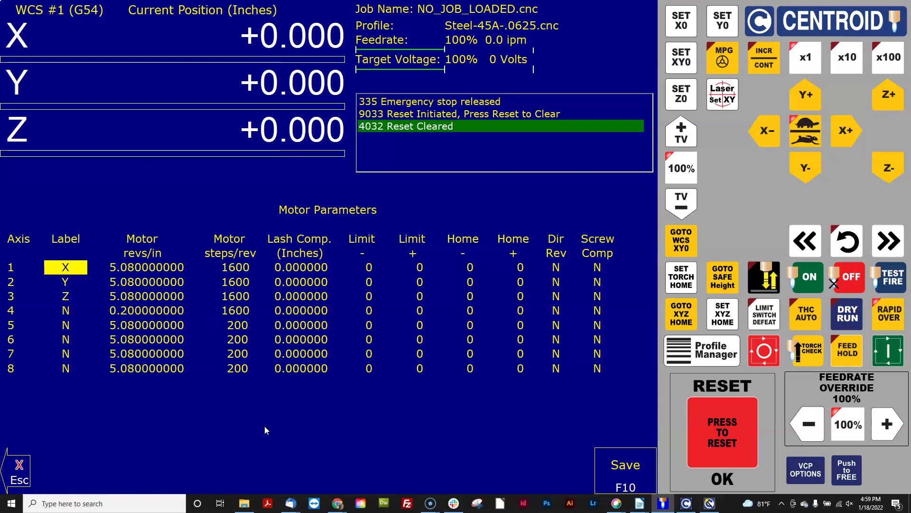
pyautogui.press('Down')
pyautogui.press('Down')
pyautogui.press('Right')
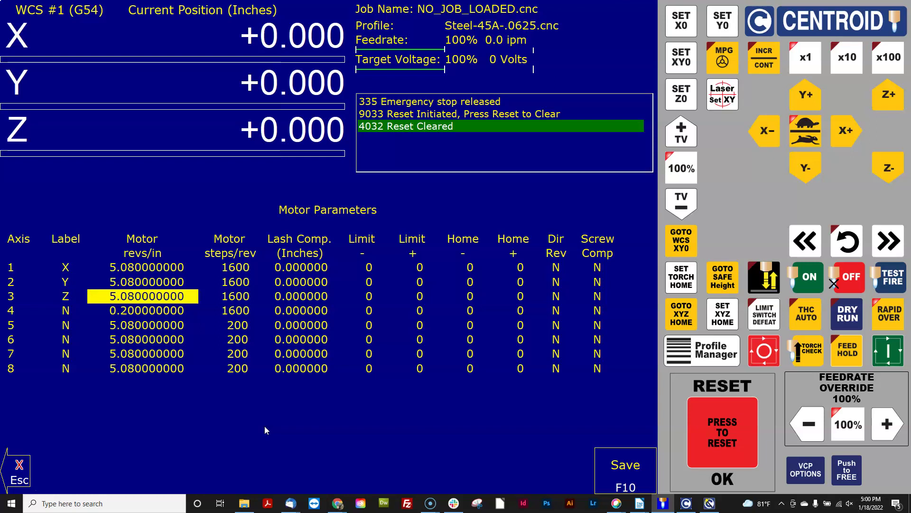
# - Save the inch motor parameters and return to the configuration menu
pyautogui.click(638, 478)
pyautogui.click(17, 470)
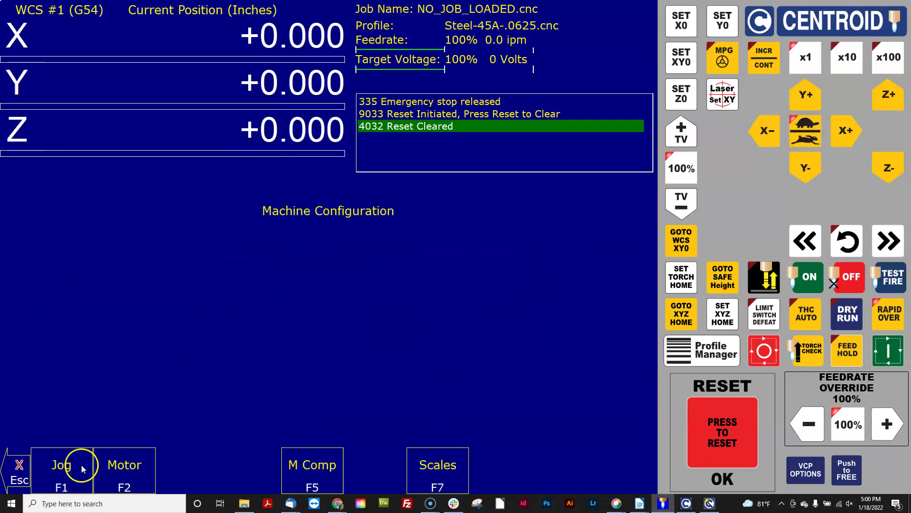
pyautogui.click(121, 469)
pyautogui.click(22, 470)
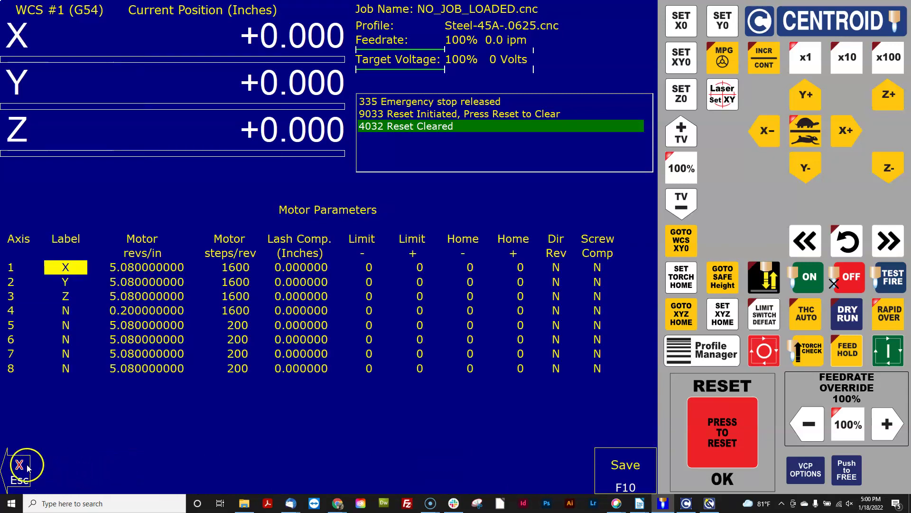
pyautogui.click(21, 470)
# - Switch DRO display and machine units back to Millimeters and save
pyautogui.click(64, 467)
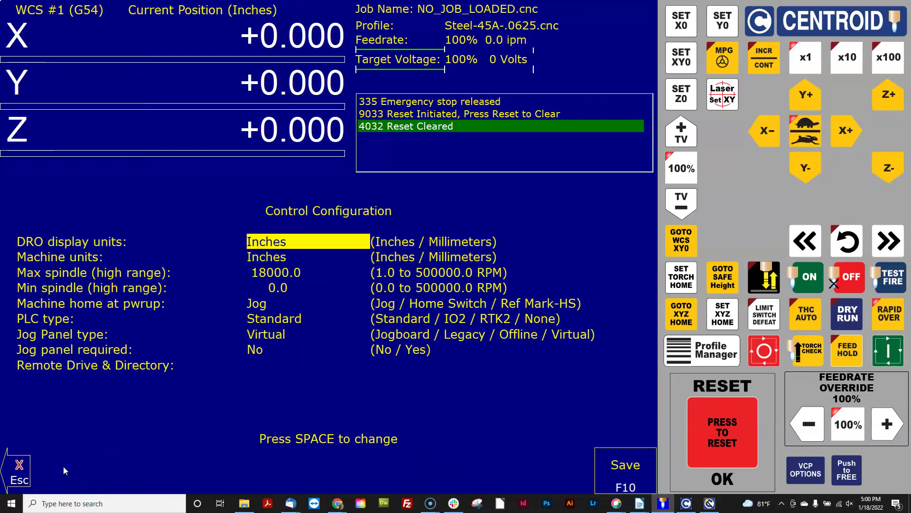
pyautogui.press('space')
pyautogui.press('Down')
pyautogui.press('space')
pyautogui.press('Down')
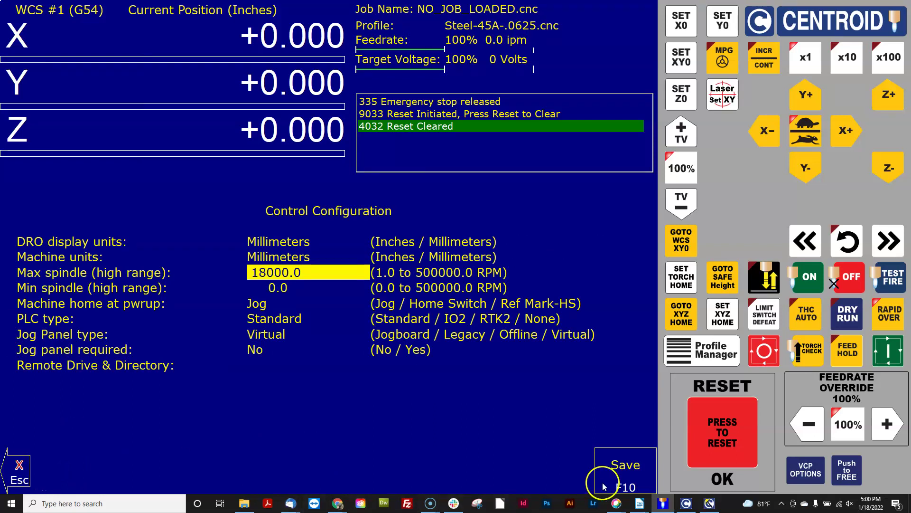
pyautogui.click(602, 482)
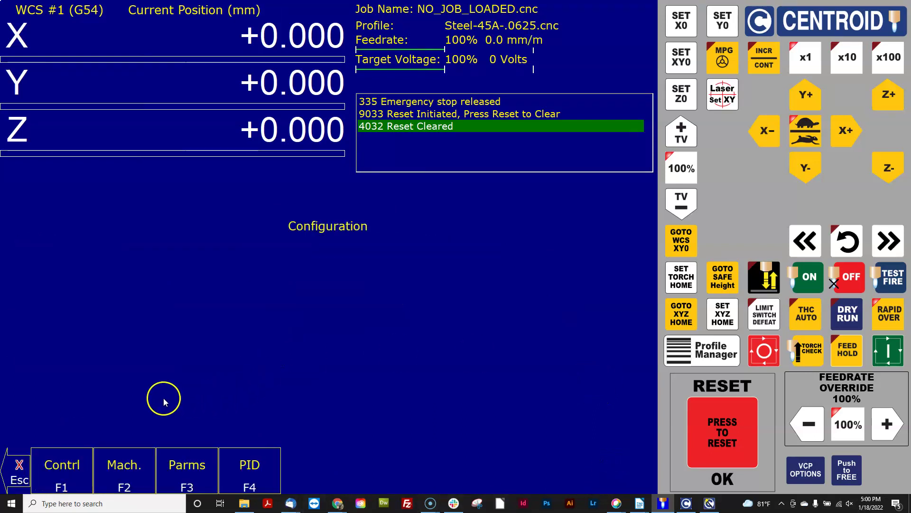
# - Set the X motor pitch to 20 mm/rev and the Y pitch to 25 mm/rev
pyautogui.click(128, 465)
pyautogui.click(112, 471)
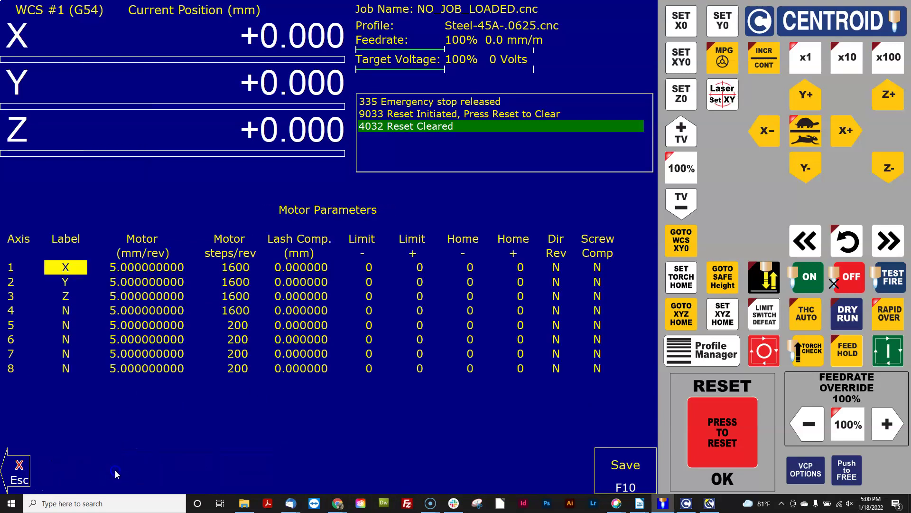
pyautogui.press('Right')
pyautogui.press('Down')
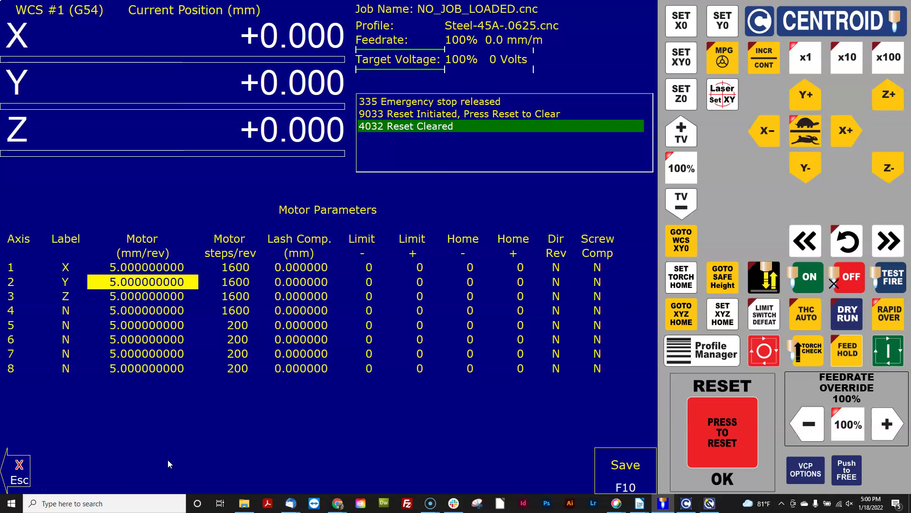
pyautogui.press('Up')
pyautogui.write('20')
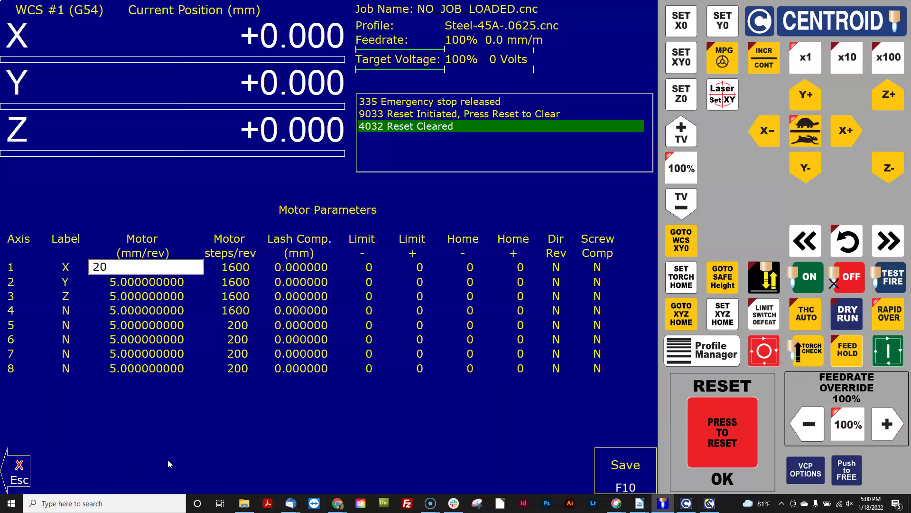
pyautogui.press('Return')
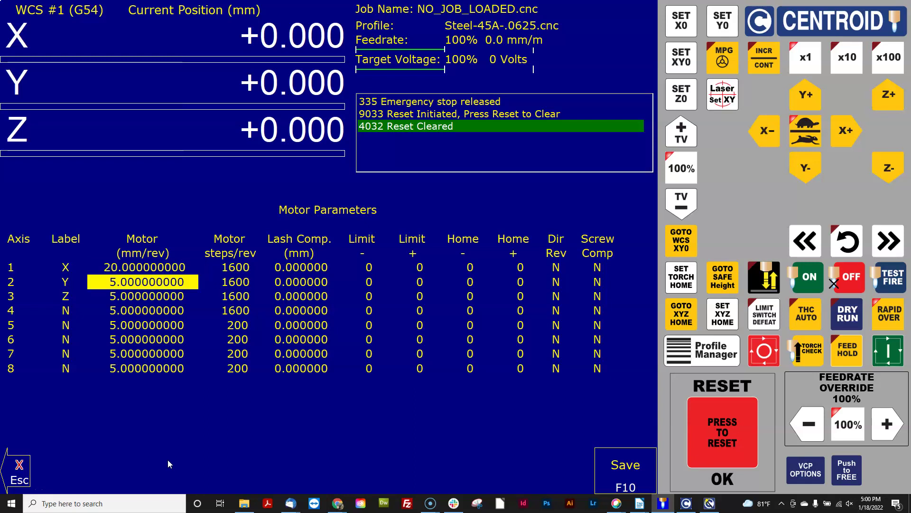
pyautogui.write('20')
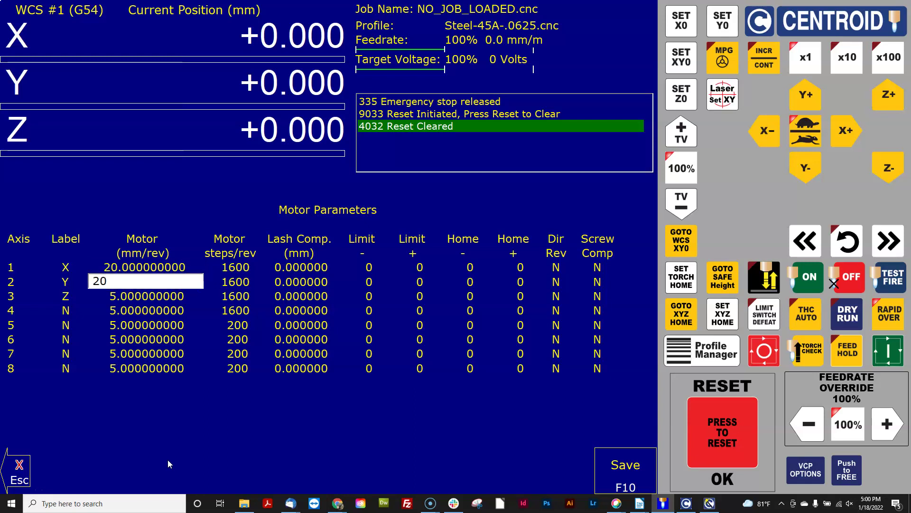
pyautogui.press('BackSpace')
pyautogui.press('BackSpace')
pyautogui.write('25')
pyautogui.press('Return')
pyautogui.press('Up')
pyautogui.press('Up')
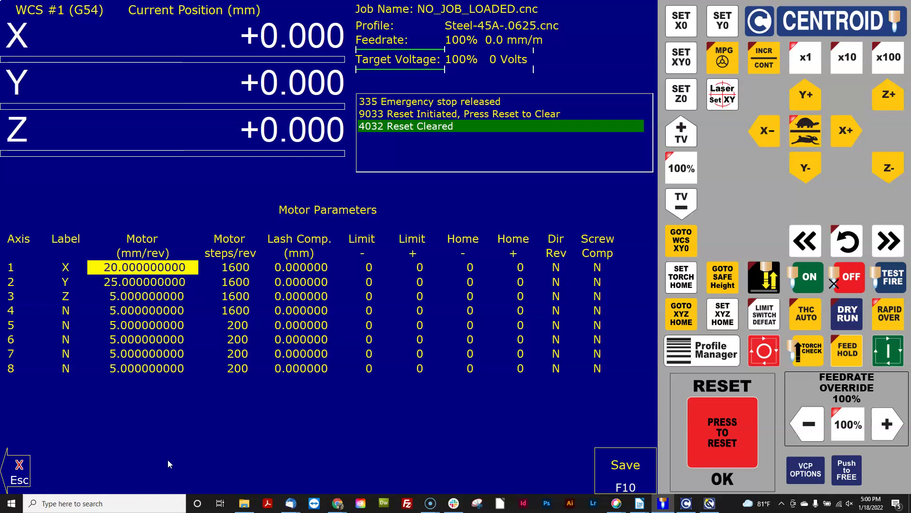
pyautogui.press('Down')
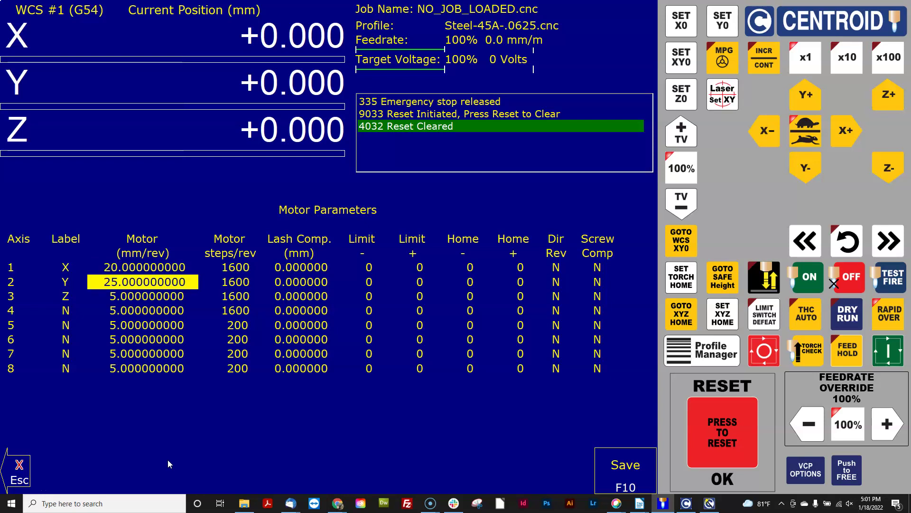
# - Save the metric pitches, then switch display and machine units to Inches and save
pyautogui.click(610, 468)
pyautogui.click(24, 469)
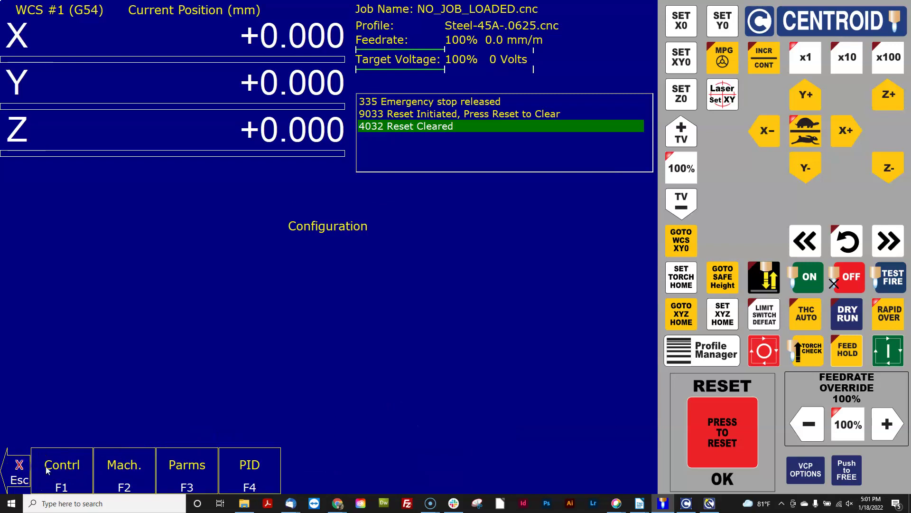
pyautogui.click(66, 465)
pyautogui.press('space')
pyautogui.press('Down')
pyautogui.press('space')
pyautogui.press('Down')
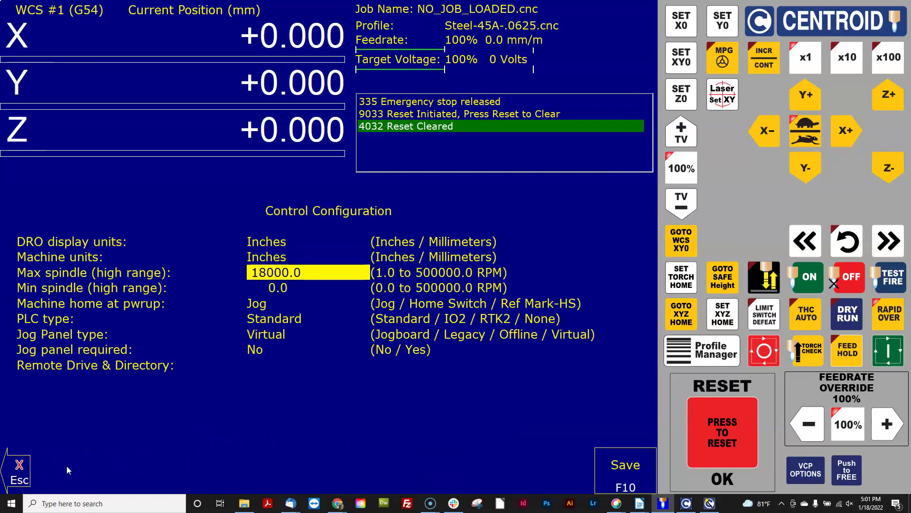
pyautogui.click(637, 474)
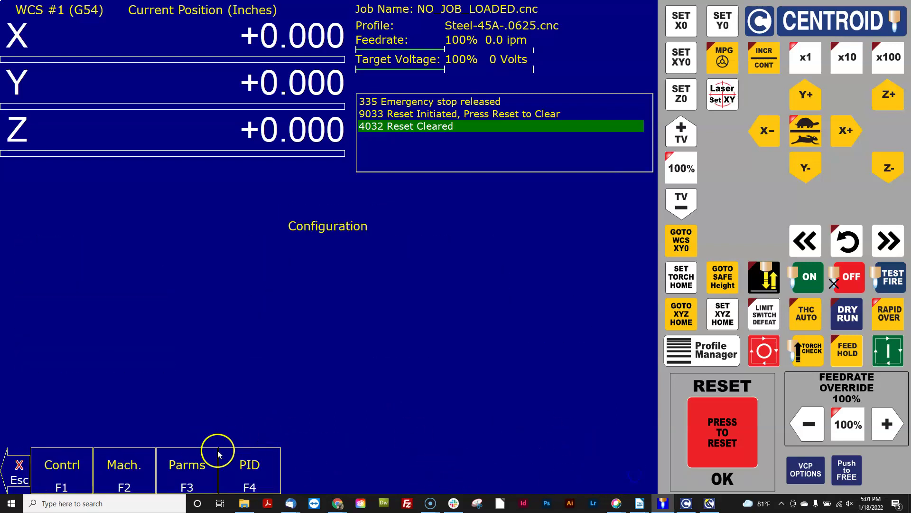
# - View Motor Parameters showing 1.27 revs/in for X and 1.016 for Y
pyautogui.click(145, 469)
pyautogui.click(127, 471)
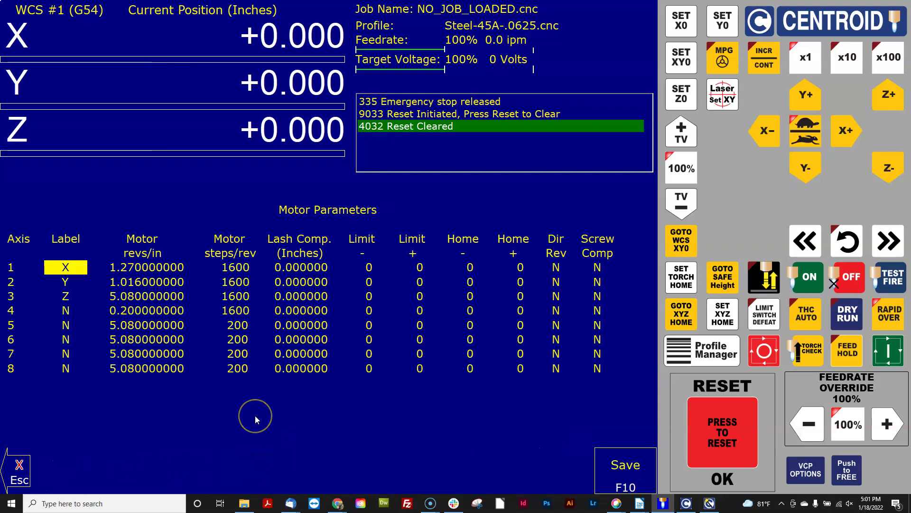
pyautogui.press('Right')
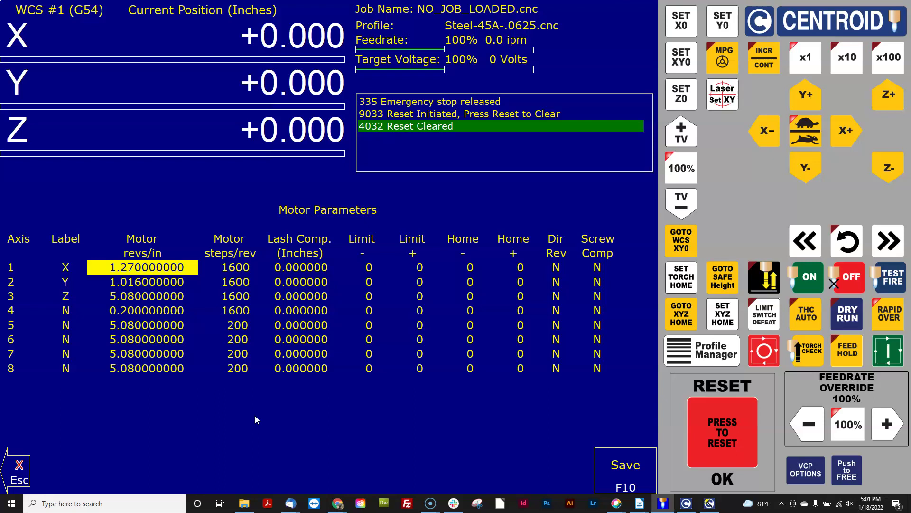
pyautogui.press('Down')
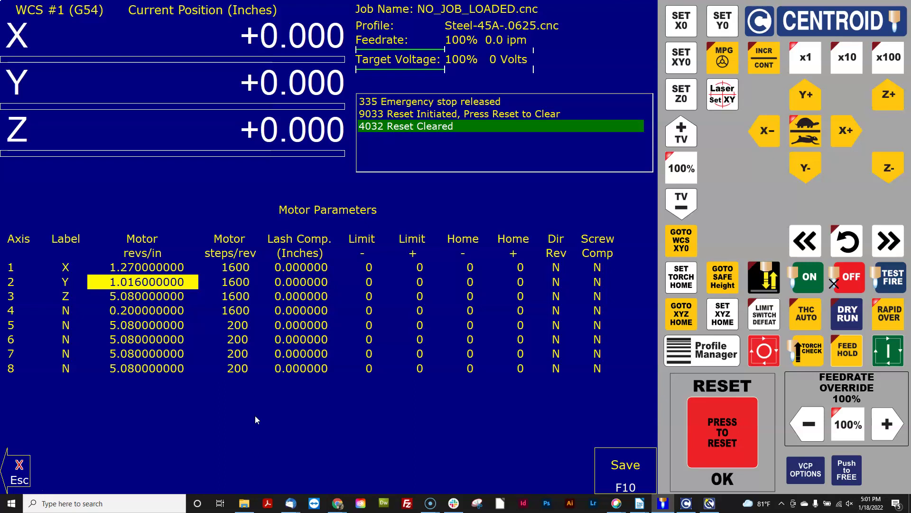
pyautogui.click(160, 413)
pyautogui.click(176, 268)
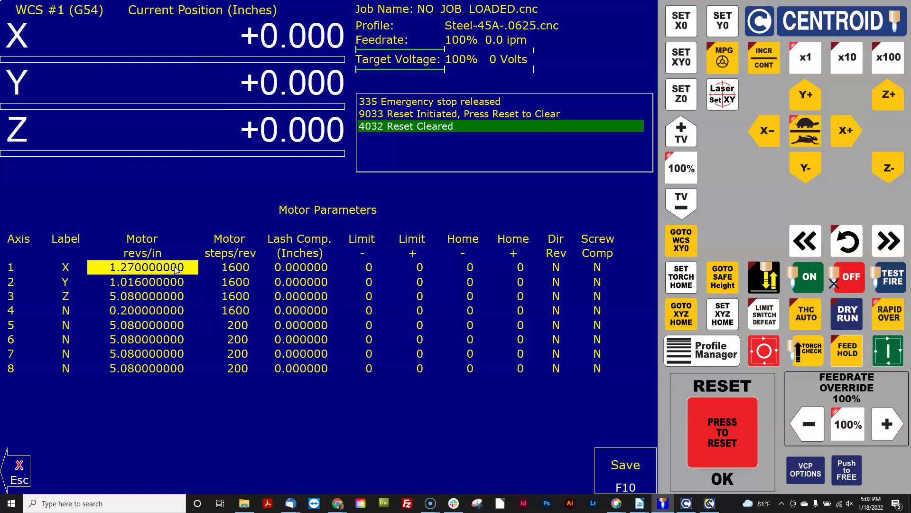